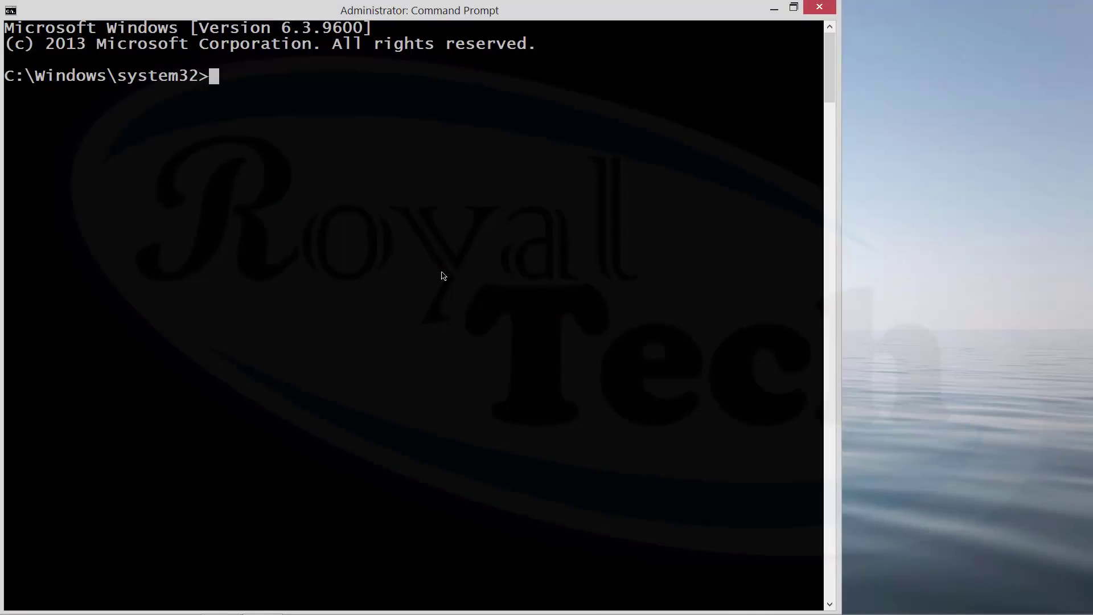
type("netsh")
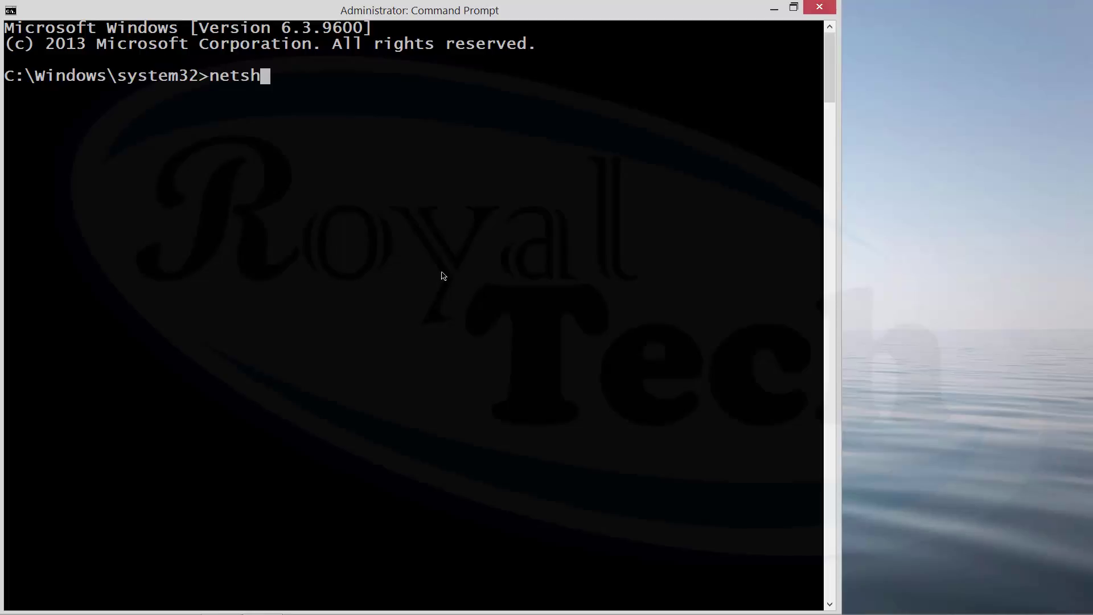
Launch netsh and switch into its wlan context.
key("Return")
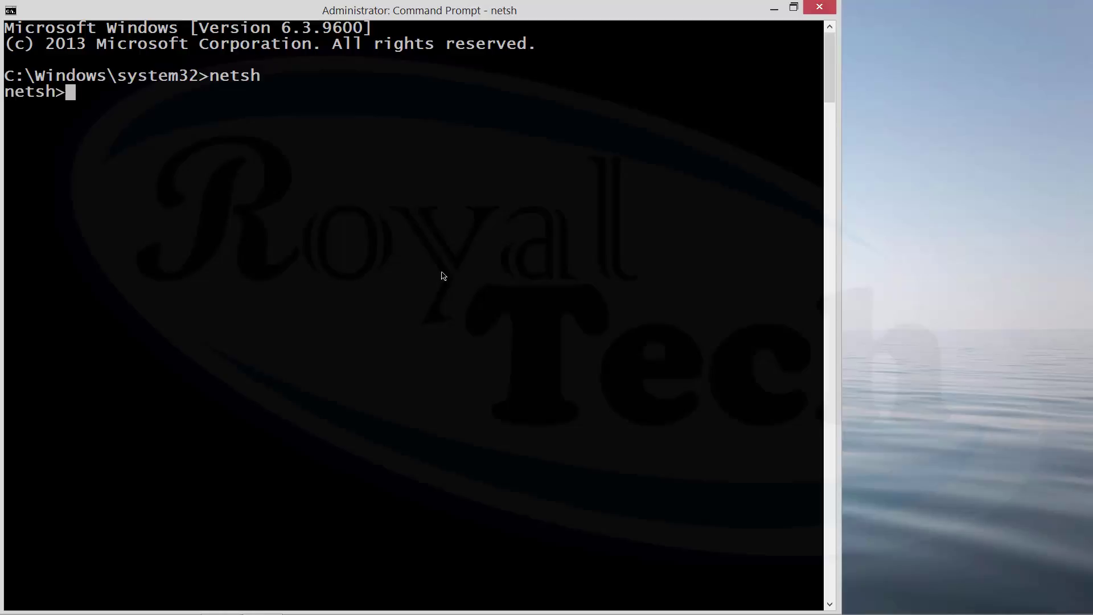
type("wlan")
key("Return")
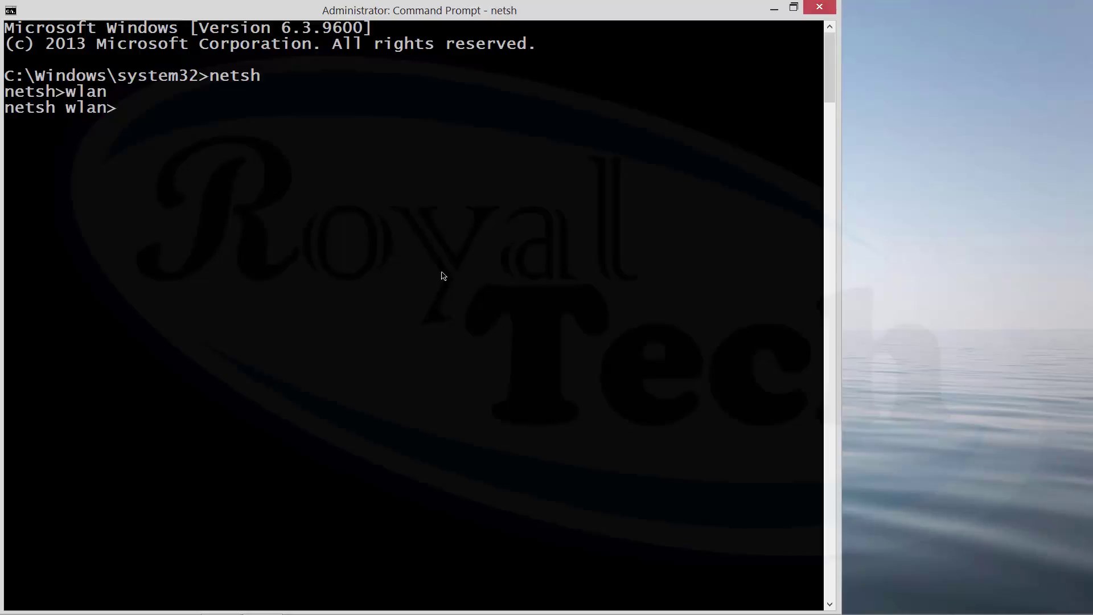
type("set")
type(" hostedn")
type("etwork")
View the 'set hostednetwork' help, then name the hosted network 'Youtubeguys'.
key("Return")
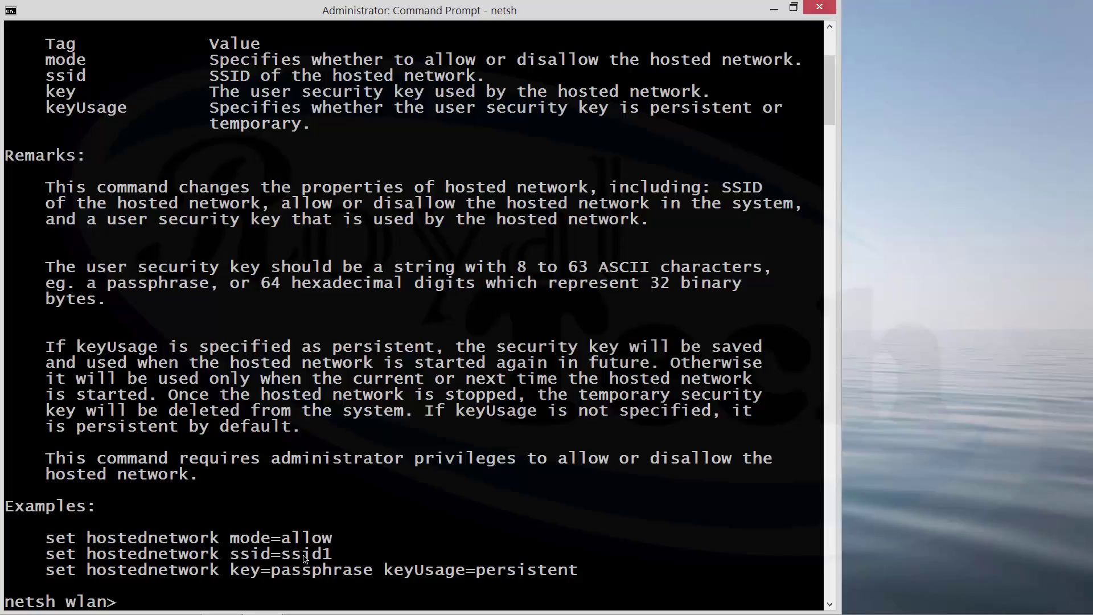
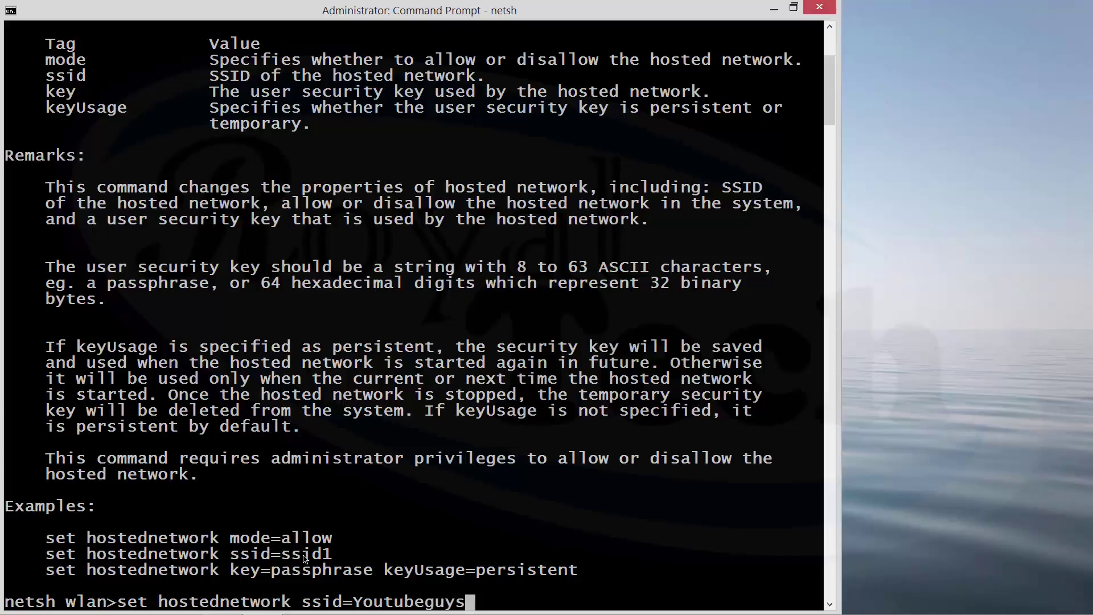
key("Return")
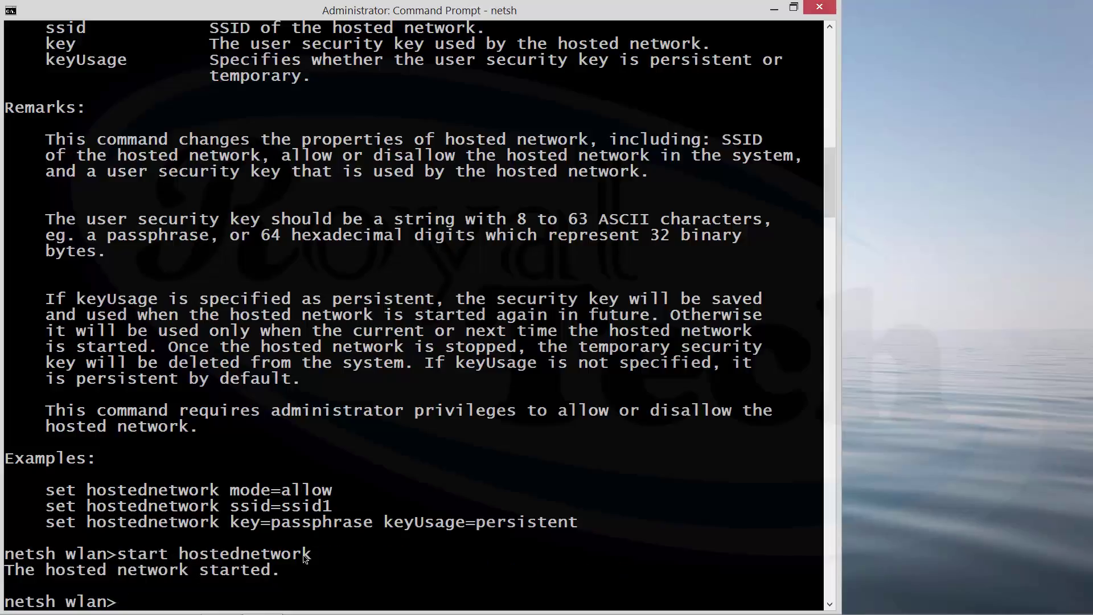
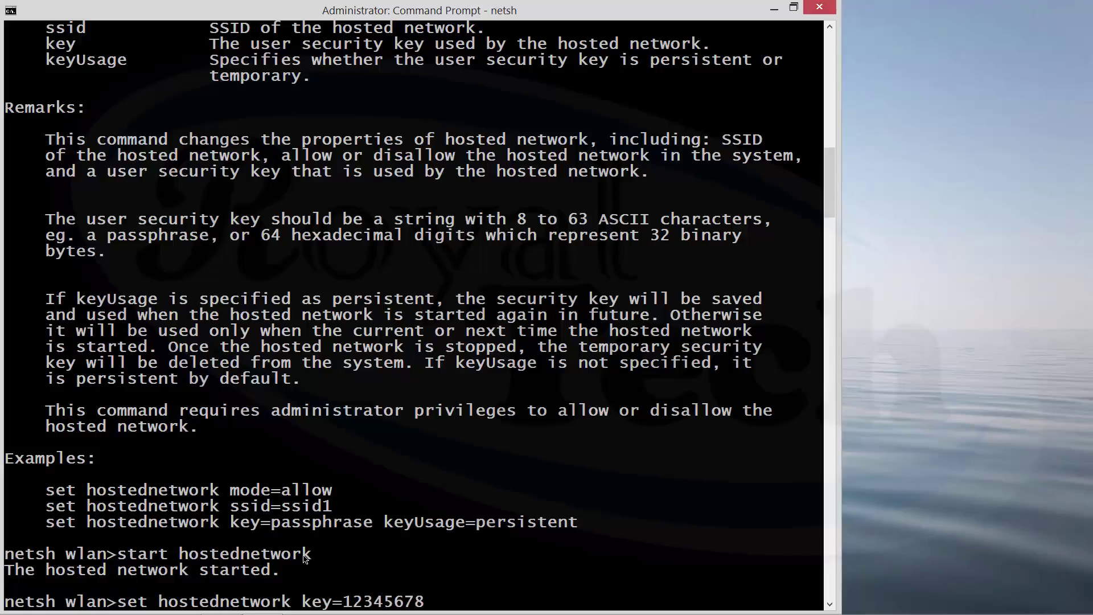
key("Return")
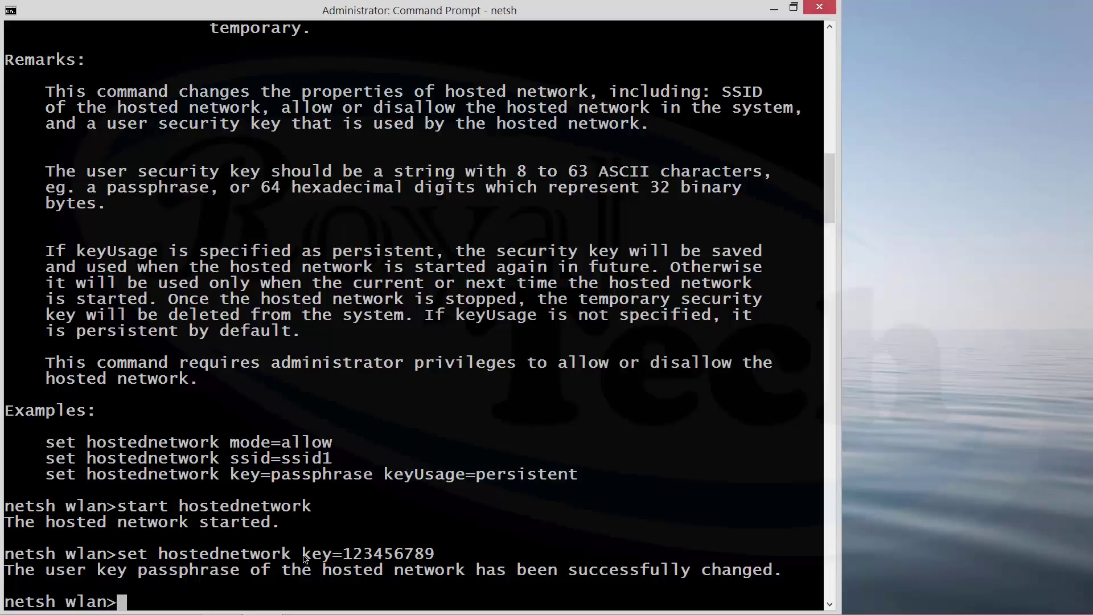
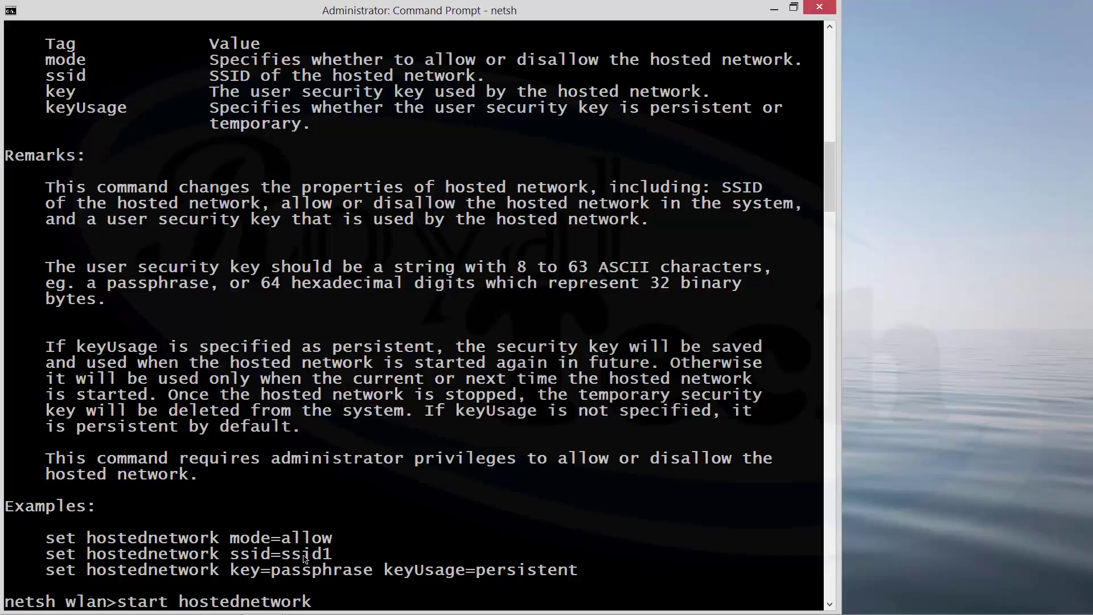
Start the hosted network with 'start hostednetwork'.
key("Return")
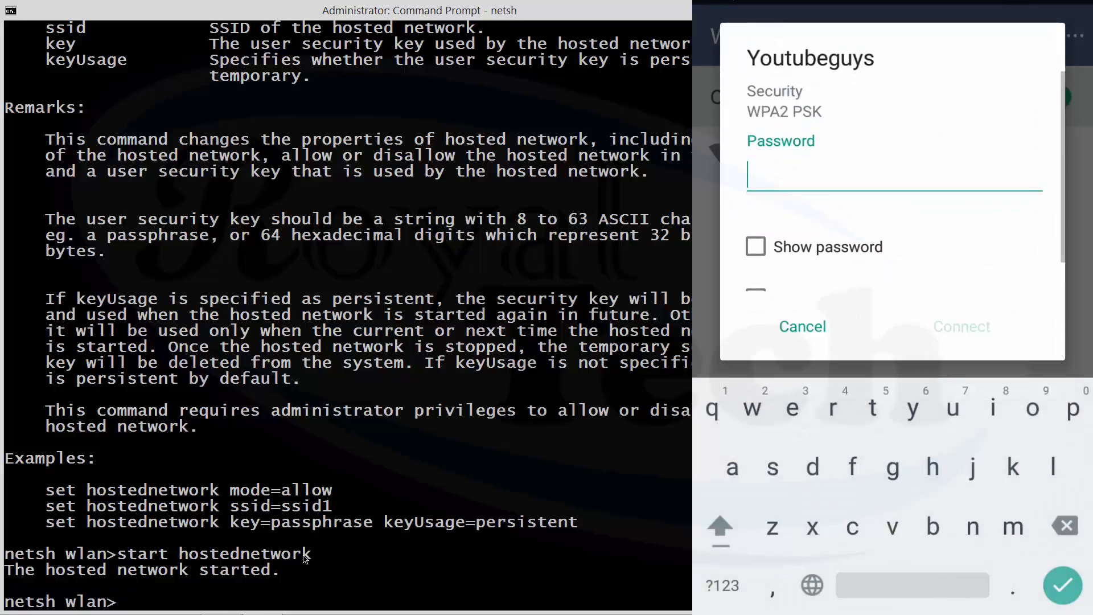
key("Return")
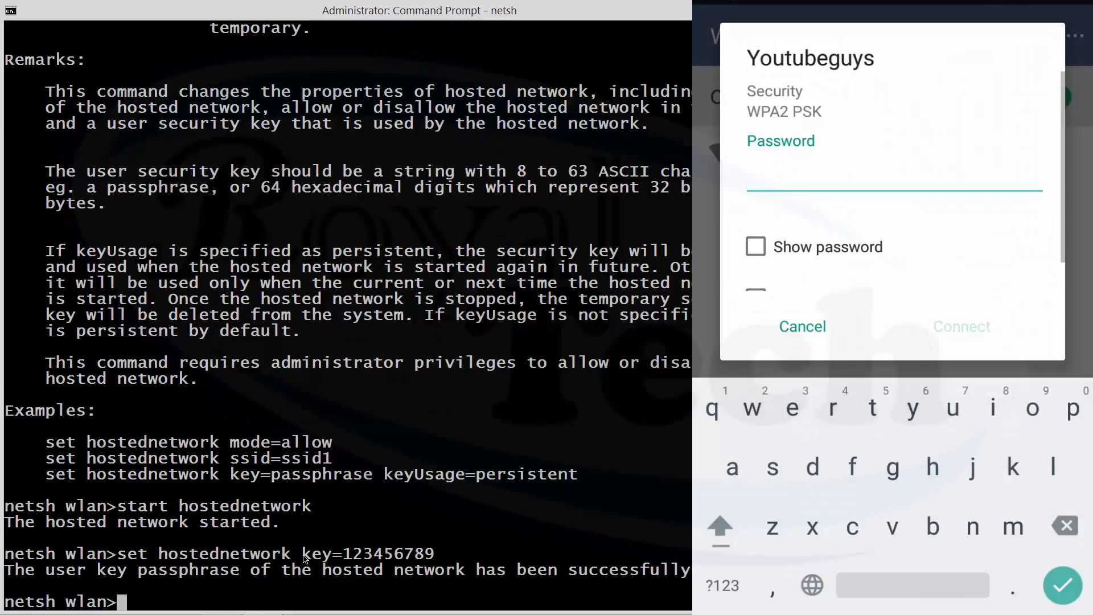
left_click(721, 585)
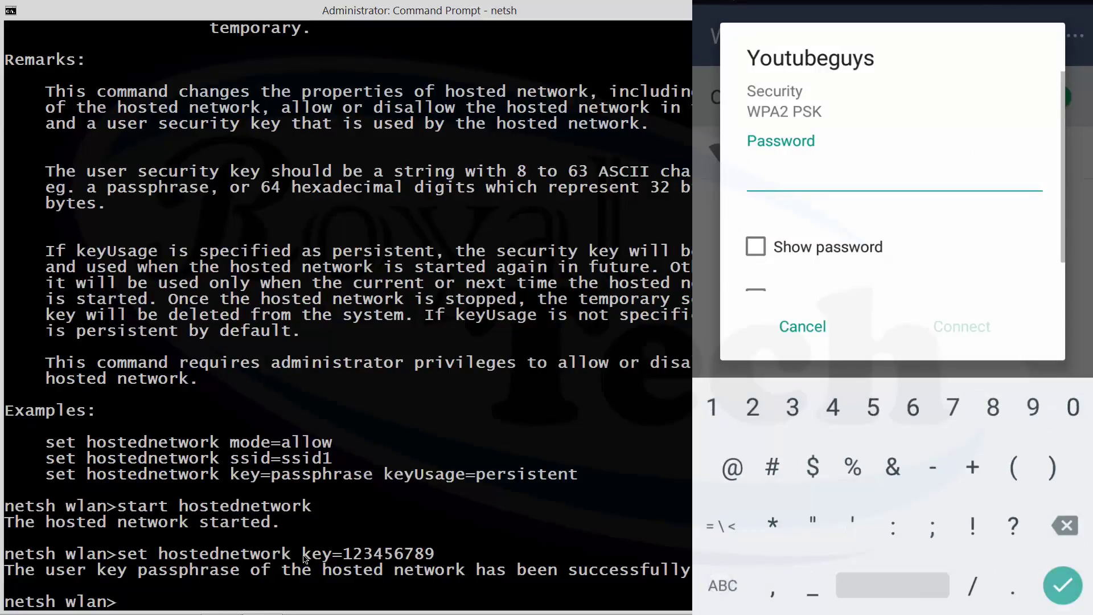
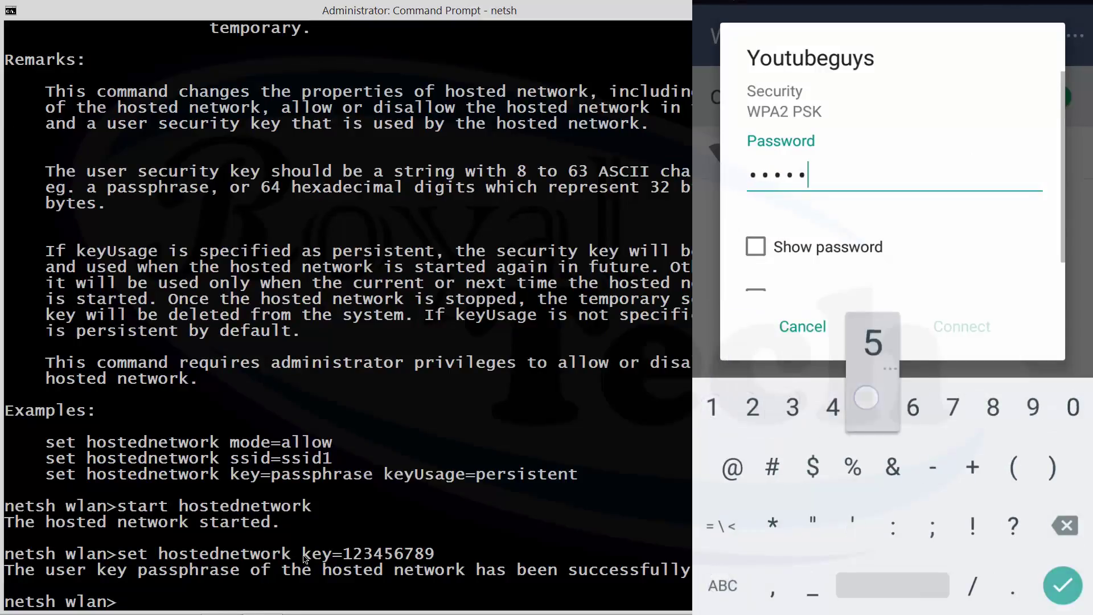
left_click(757, 246)
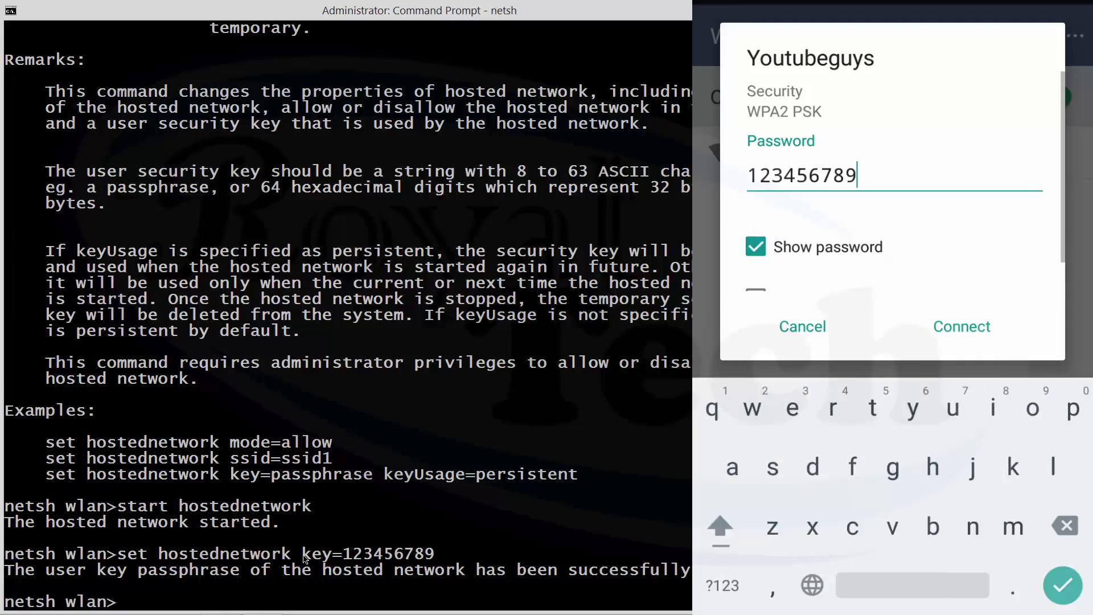
left_click(962, 327)
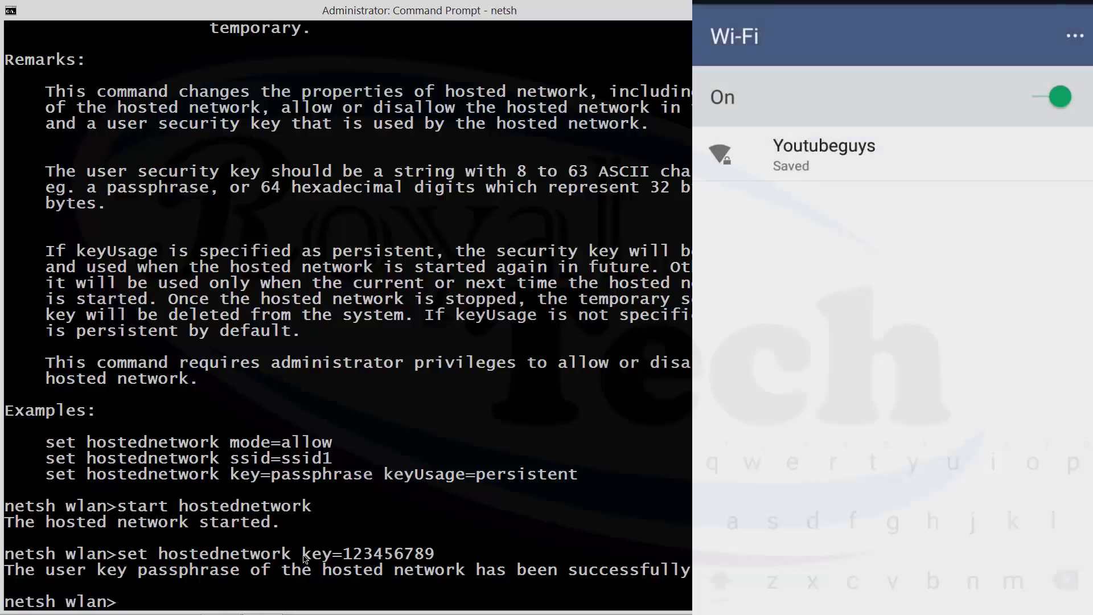